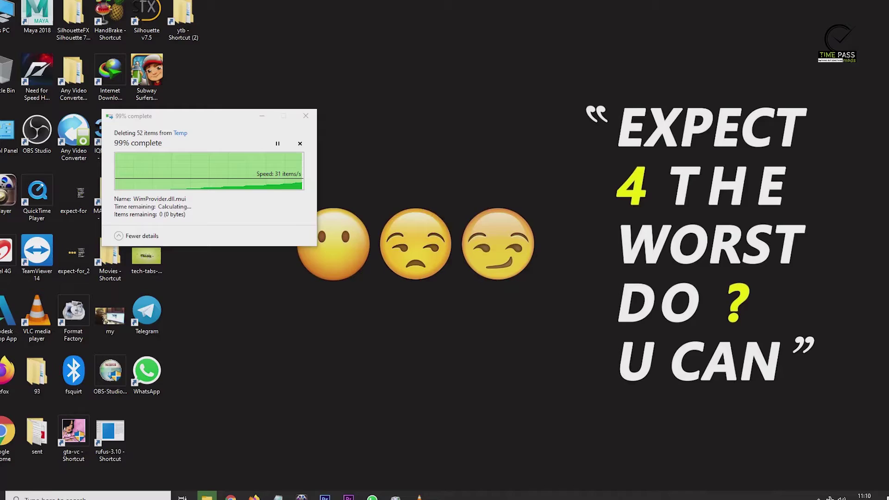
right_click(388, 113)
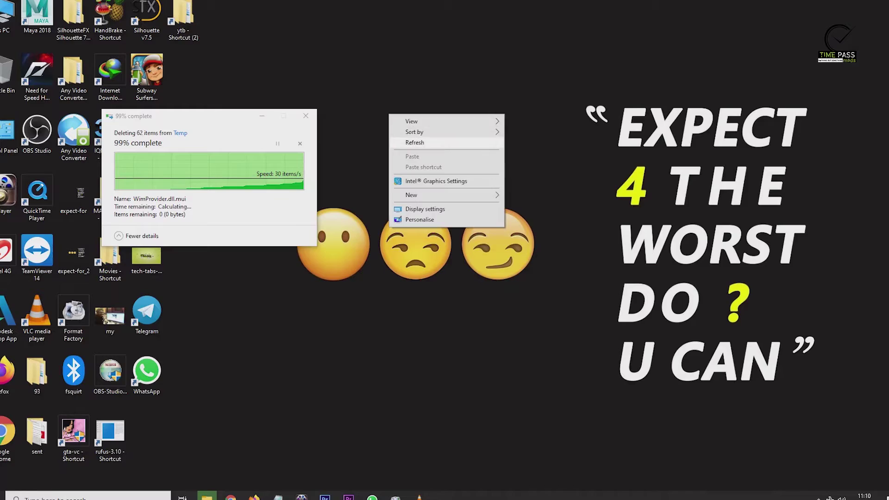
left_click(415, 143)
right_click(375, 121)
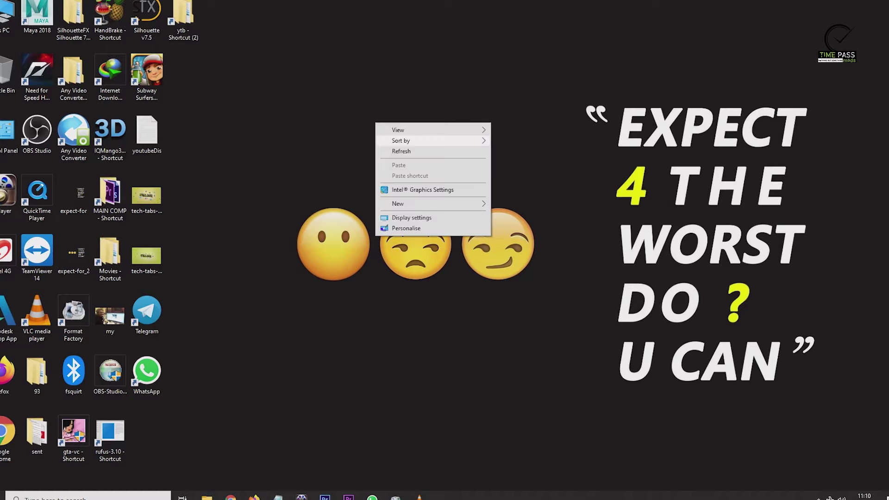
left_click(407, 150)
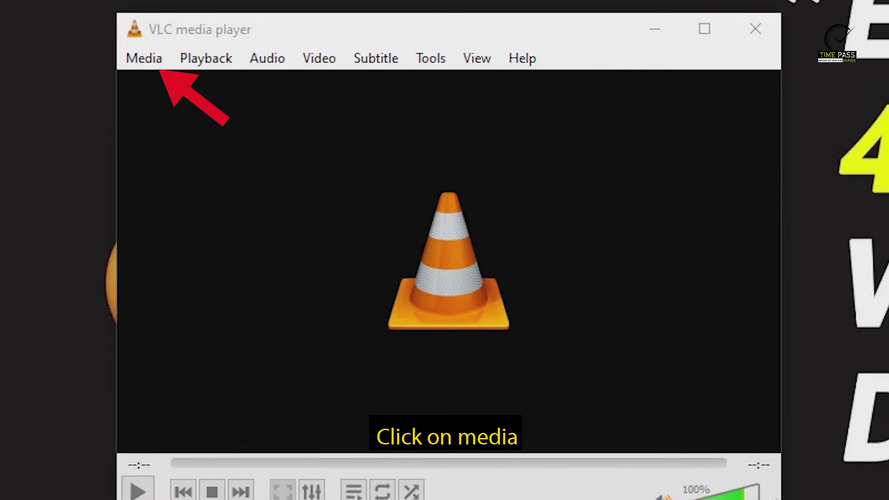
- Open the capture device settings and set the capture mode to Desktop
left_click(144, 58)
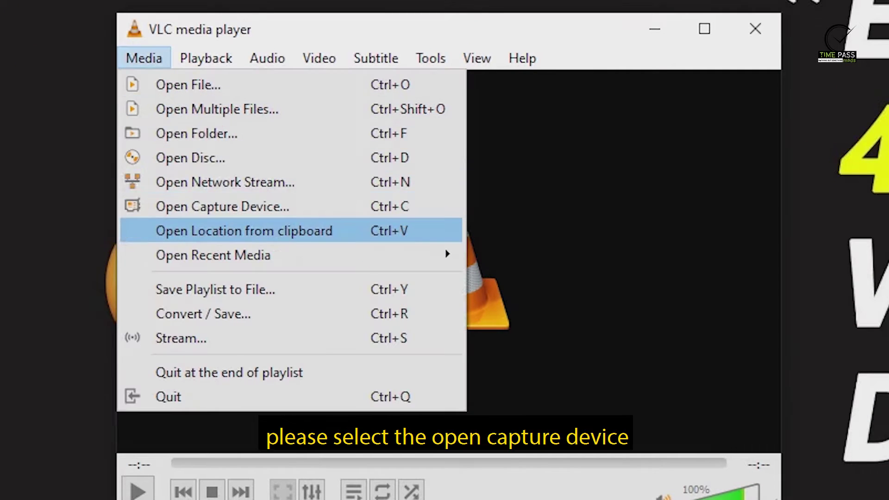
key("Up")
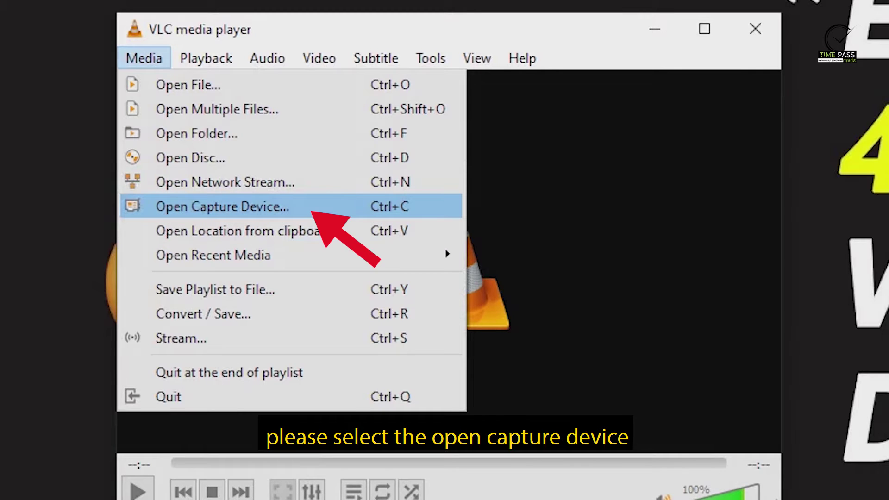
key("Return")
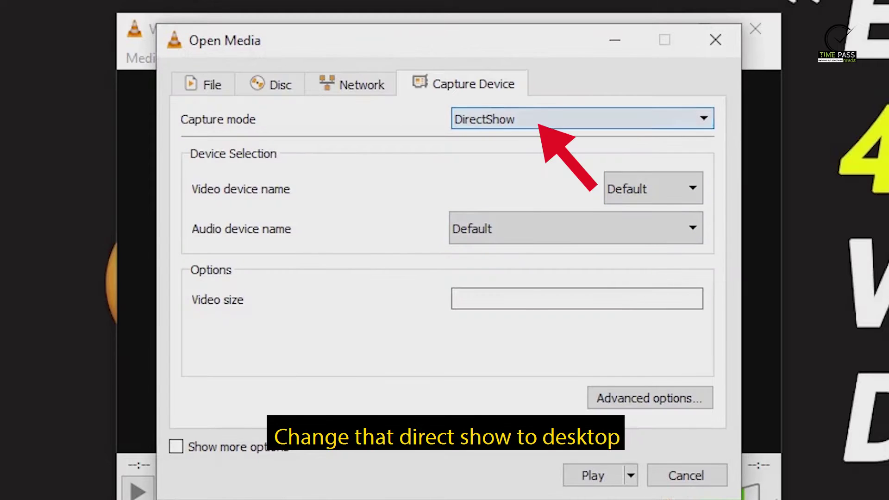
left_click(583, 118)
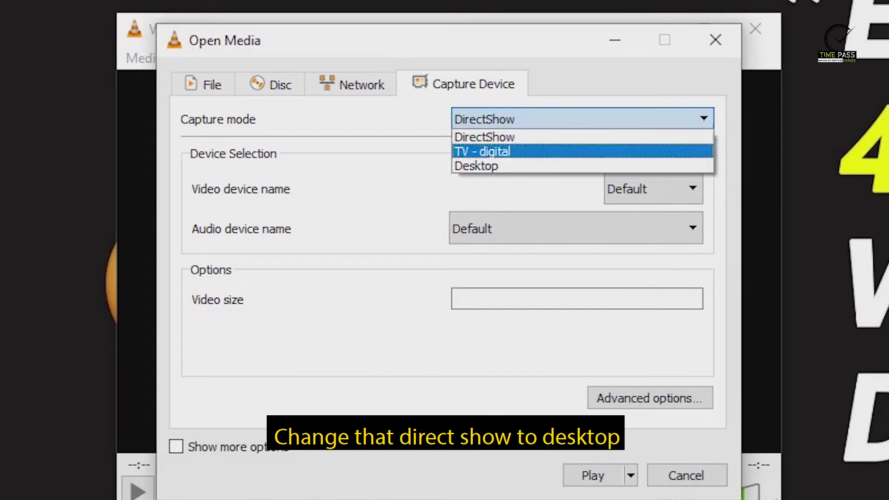
key("Down")
key("Return")
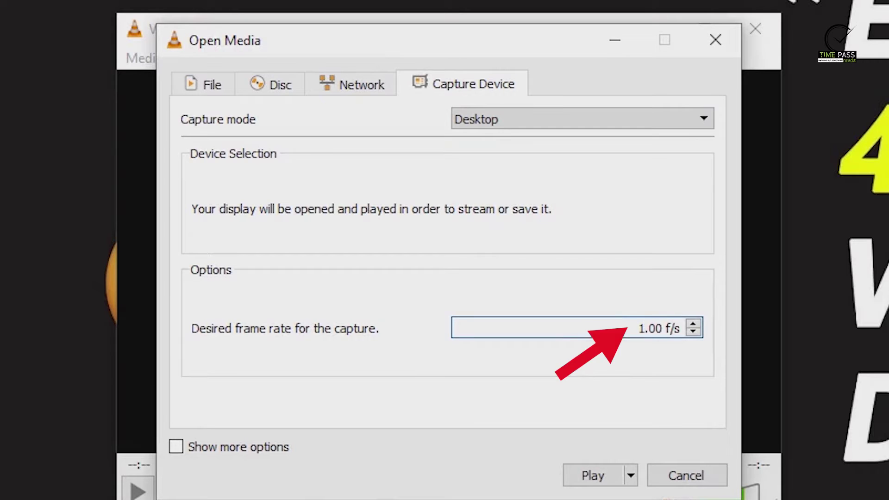
- Set the desired frame rate for the desktop capture and proceed to the conversion settings
left_click(645, 328)
type("0")
left_click(631, 475)
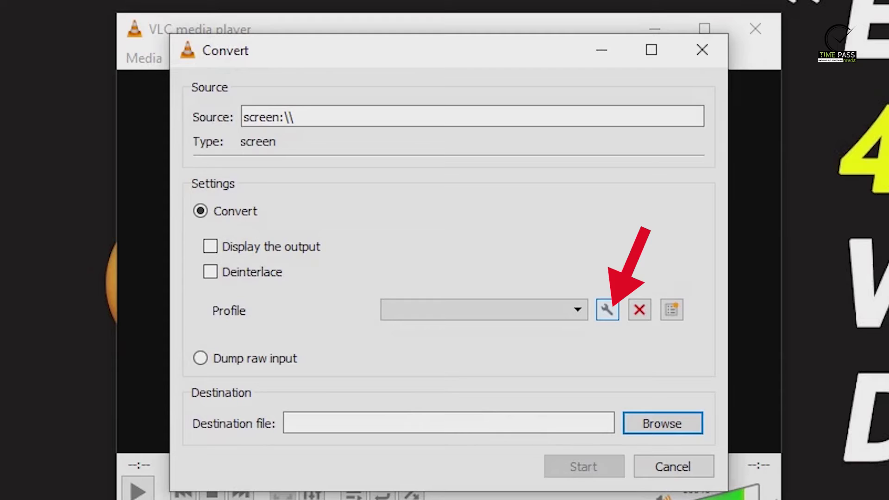
- Start a new conversion profile and choose MP4/MOV as its encapsulation
left_click(577, 310)
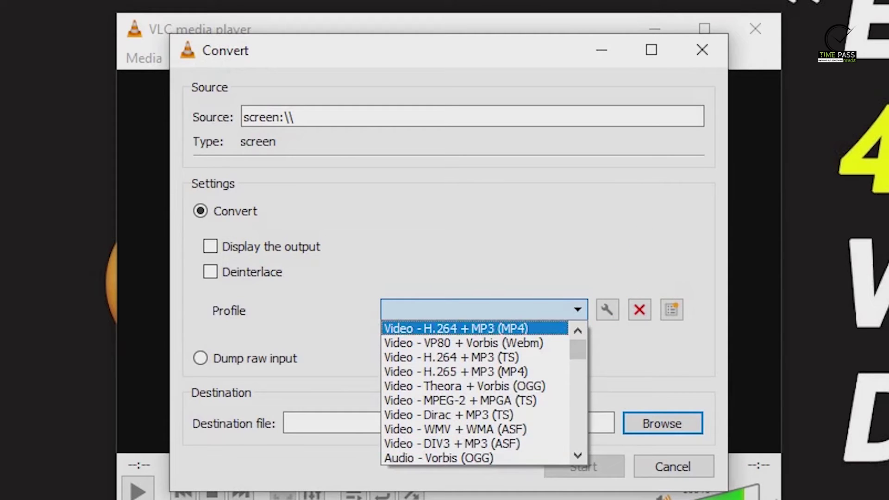
left_click(577, 310)
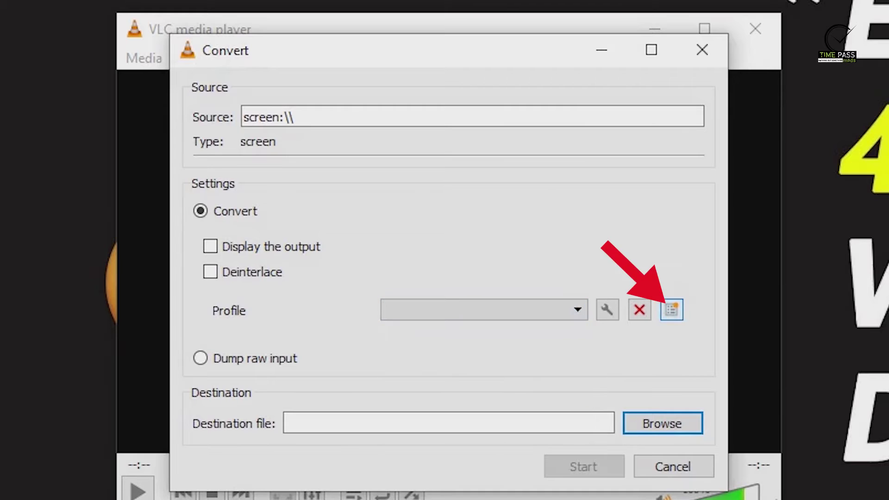
left_click(672, 310)
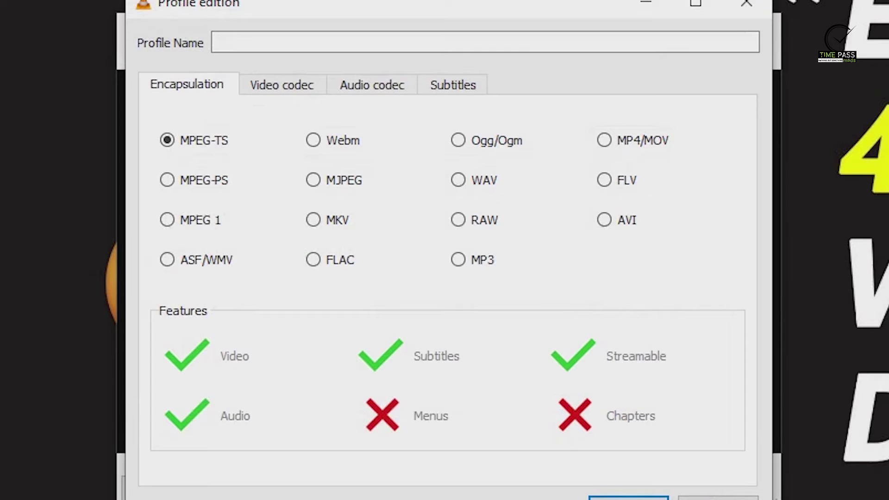
left_click(605, 140)
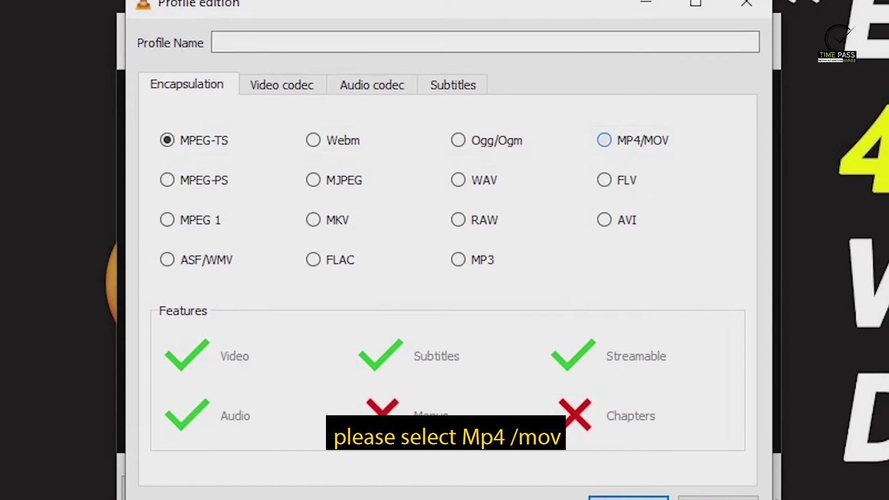
left_click(603, 140)
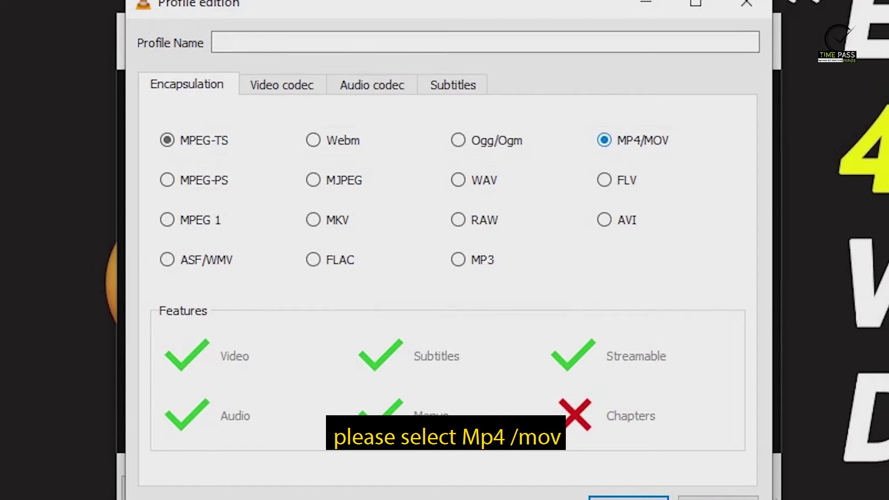
left_click(603, 140)
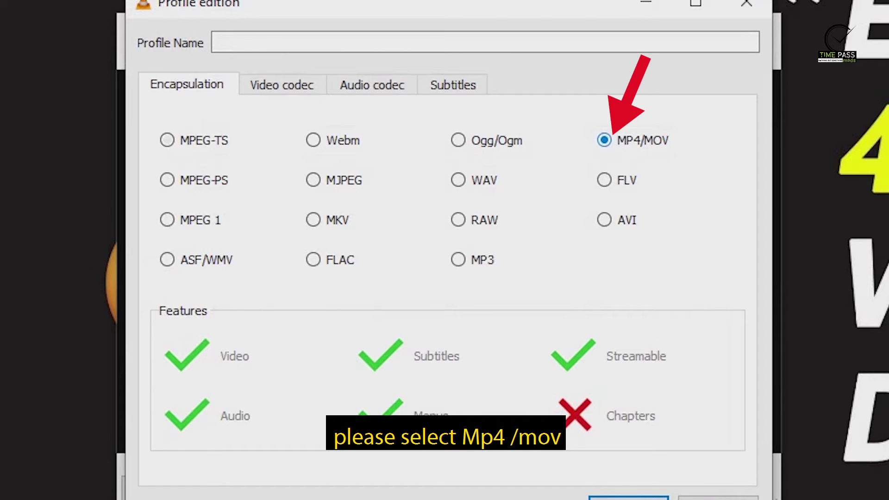
- Enable video in the new profile and set its video codec to H-264
left_click(282, 85)
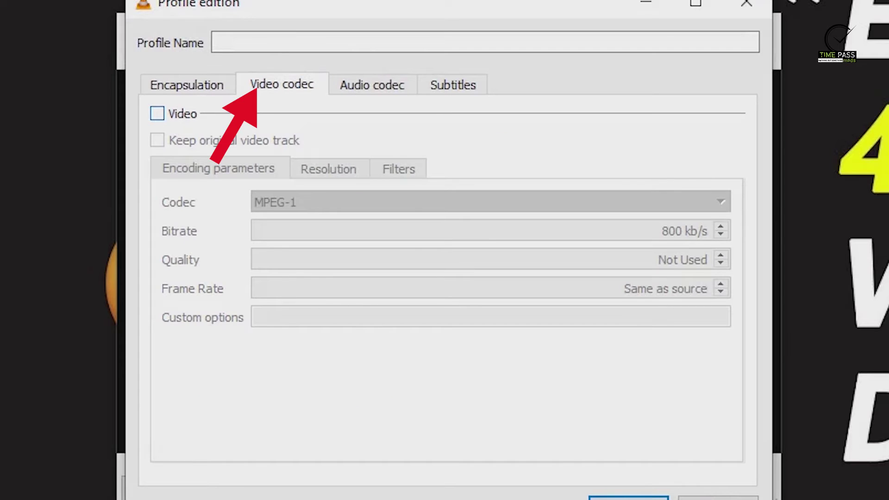
left_click(158, 114)
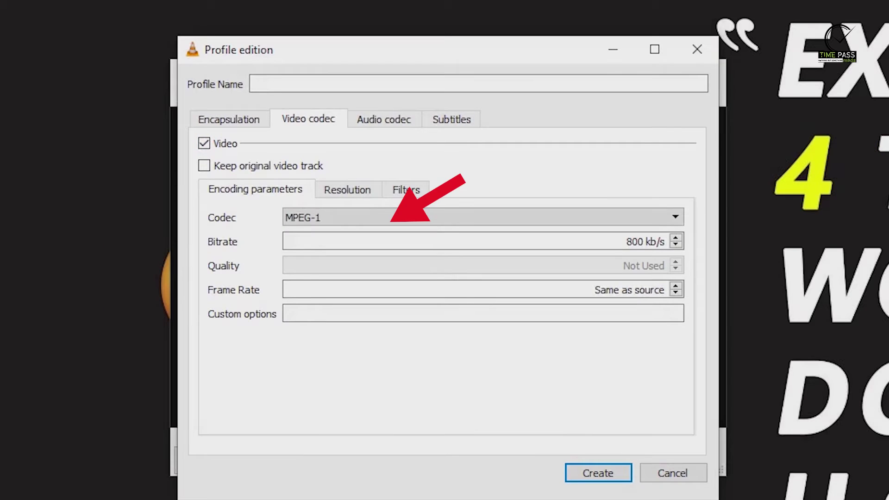
left_click(389, 202)
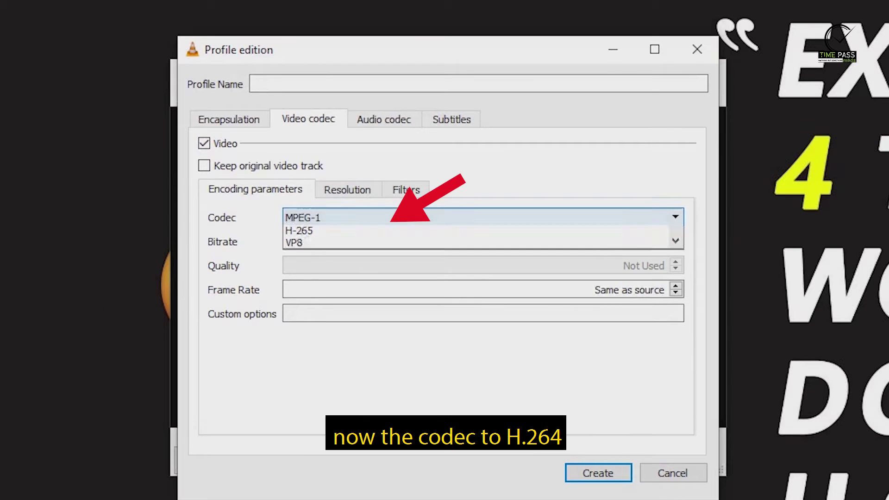
left_click(317, 317)
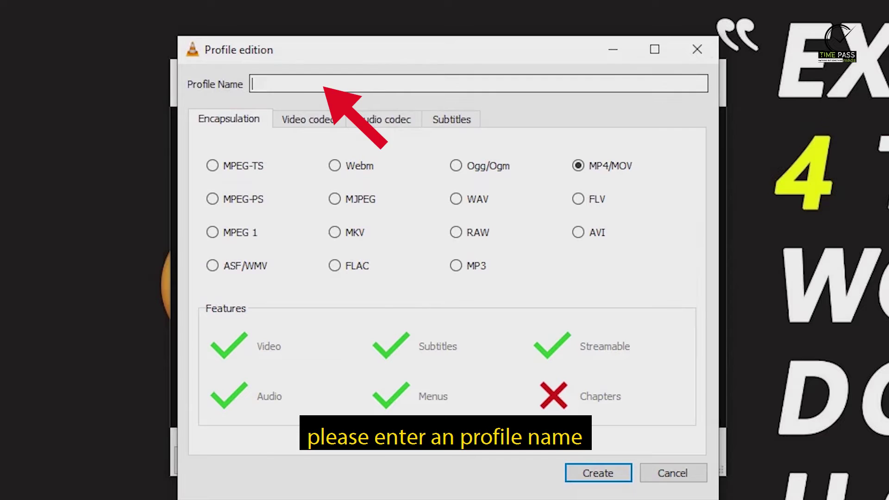
- Name the new profile Mp4 and create it
type("n")
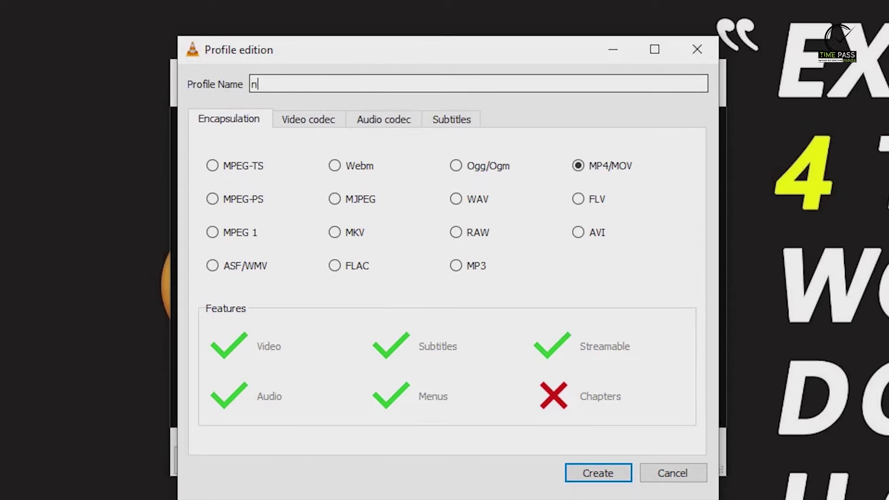
type("p")
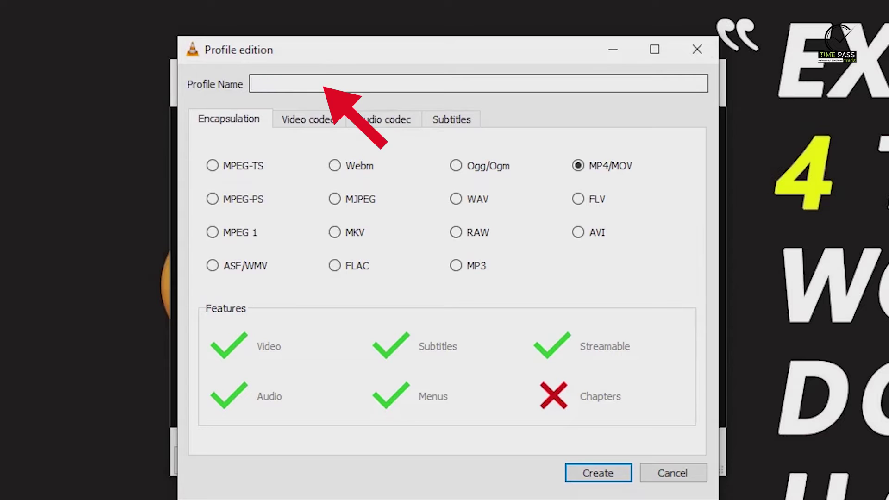
type("M")
type("p4")
type("screen:\\\\")
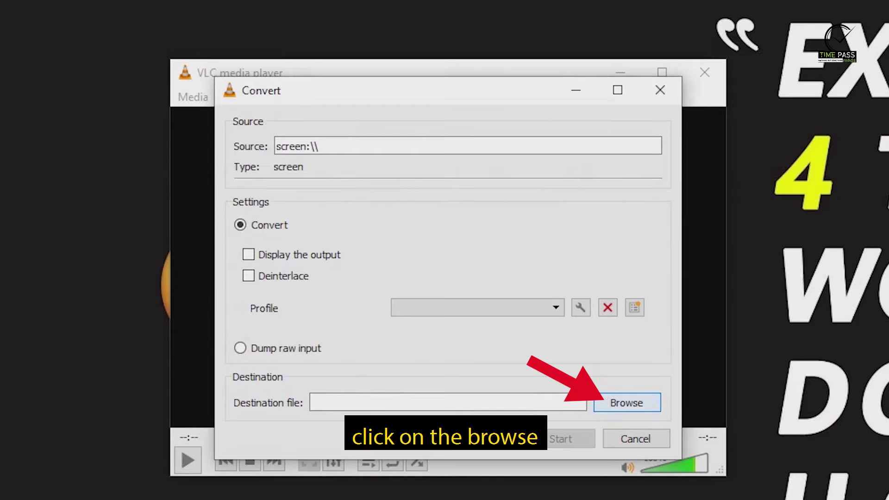
- Set the destination file to Howtoscr.mp4 in the VLC_screen_records folder and start the screen recording
left_click(627, 402)
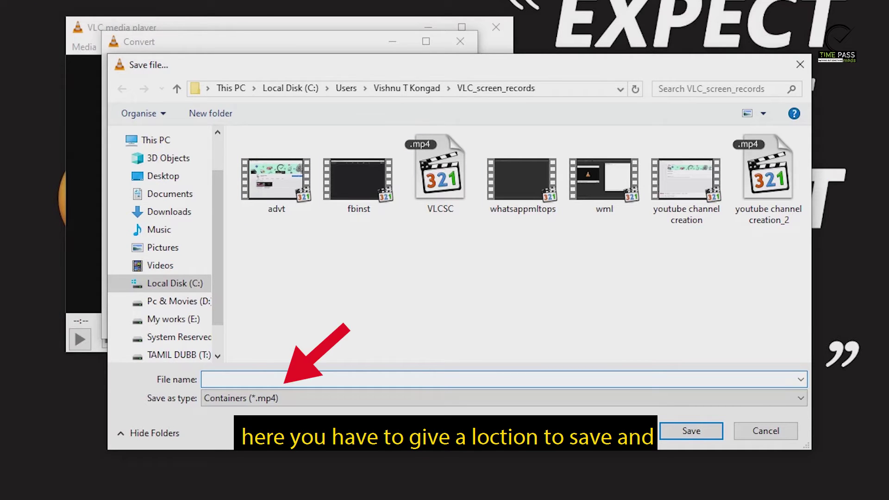
type("Hop")
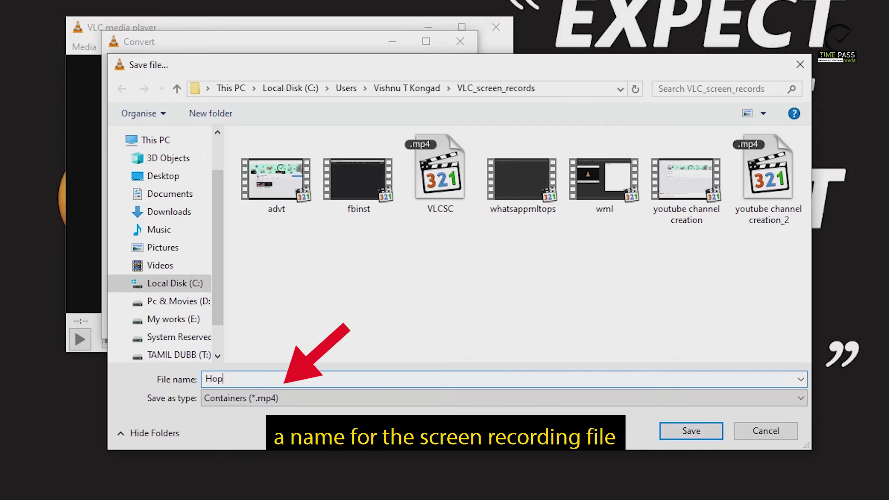
key("BackSpace")
type("wt")
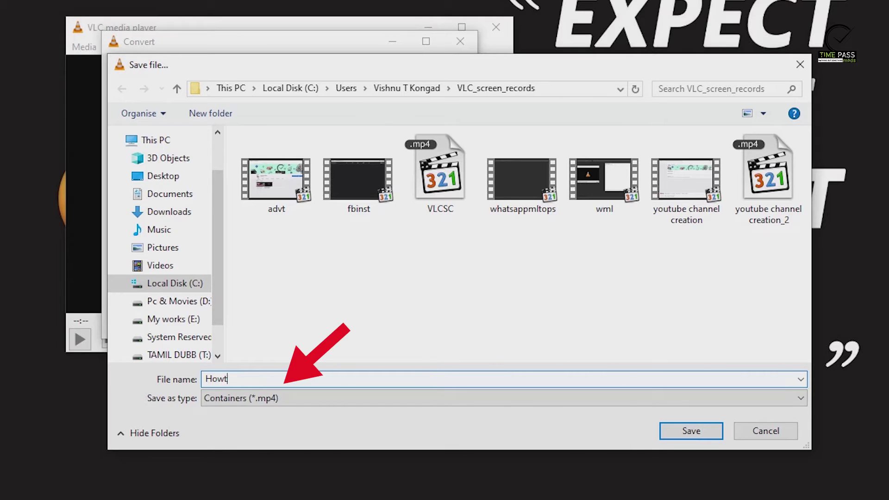
type("oscr.mp4")
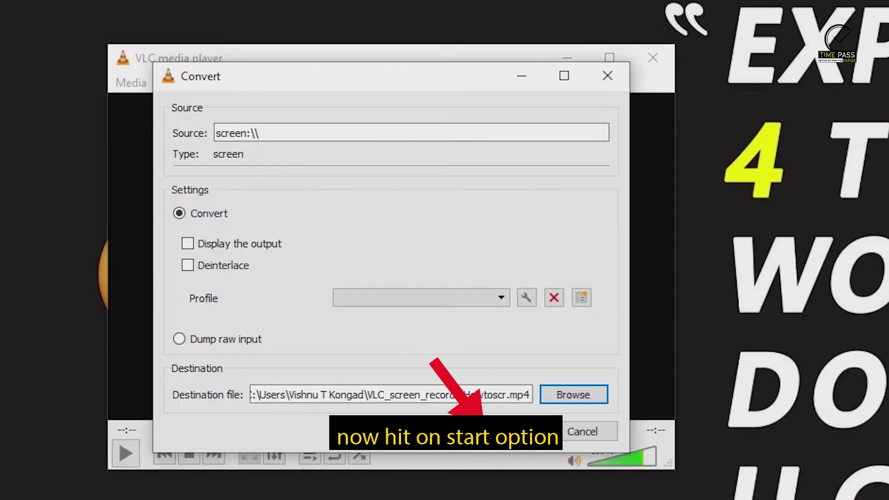
left_click(507, 431)
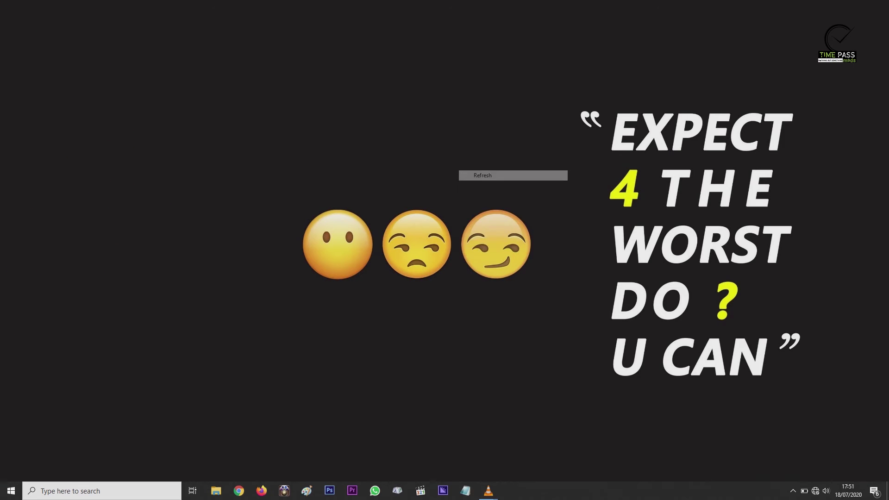
- Open the Downloads folder in File Explorer
left_click(17, 23)
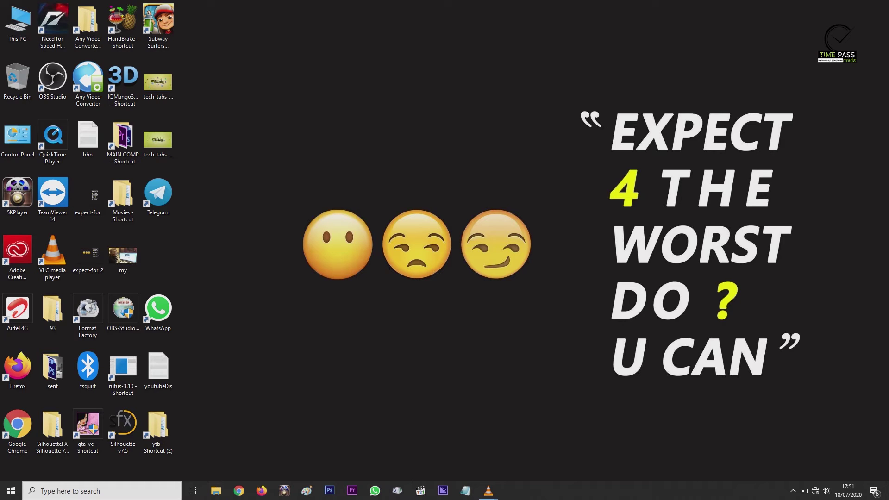
key("super+e")
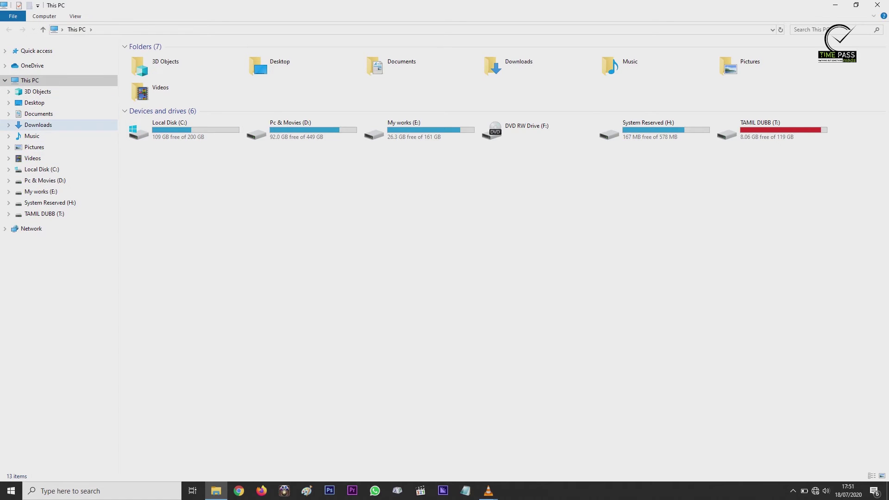
left_click(38, 125)
left_click(39, 124)
- View the second maxresdefault1 image from today's downloads in Paint and close it
left_click(300, 81)
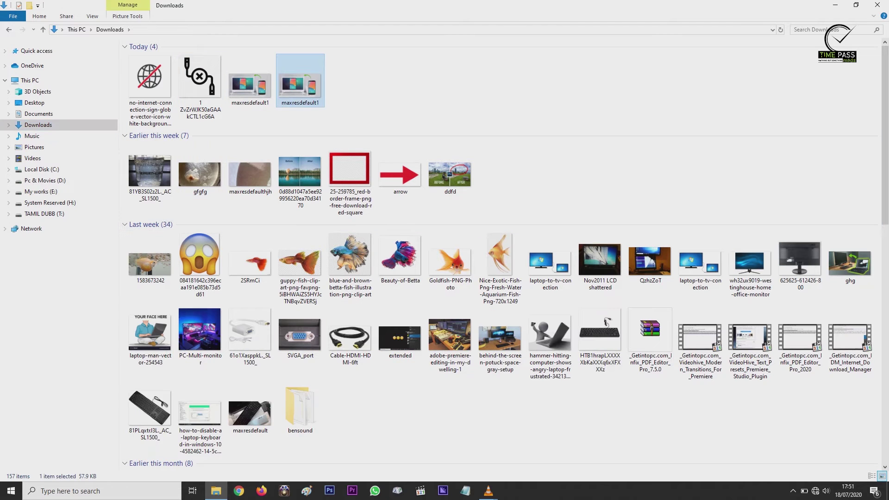
double_click(300, 81)
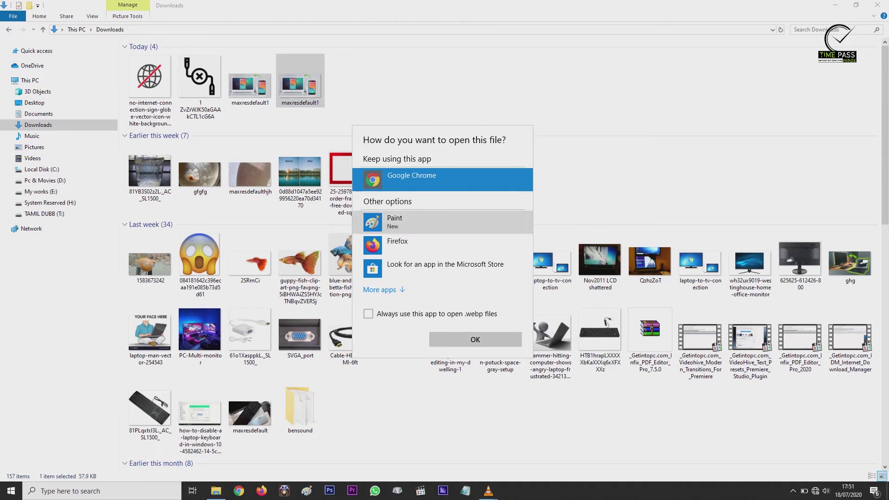
left_click(394, 221)
left_click(475, 339)
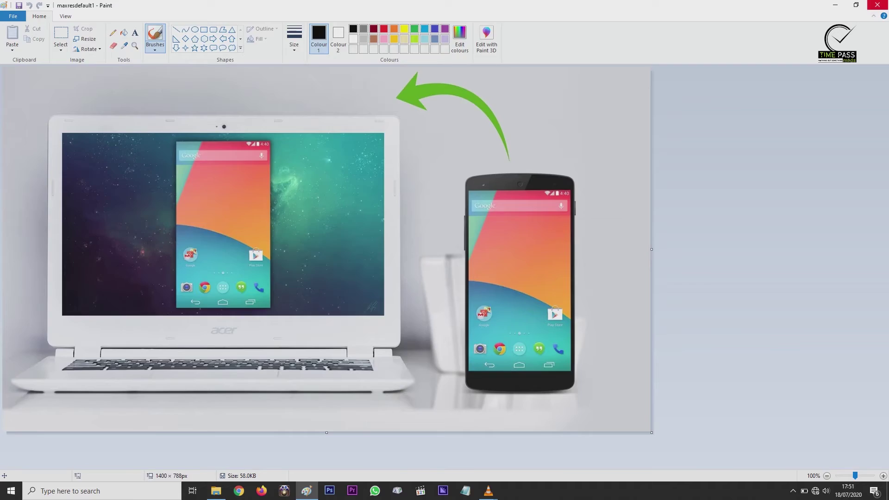
left_click(877, 5)
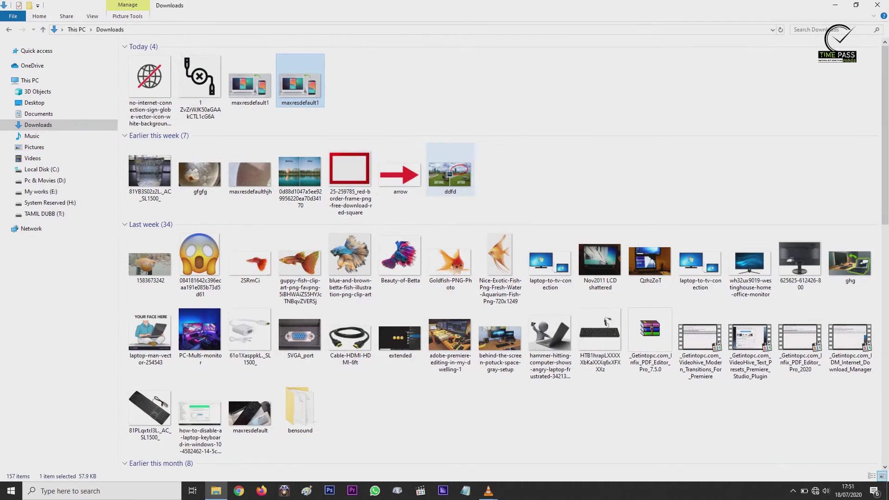
double_click(300, 81)
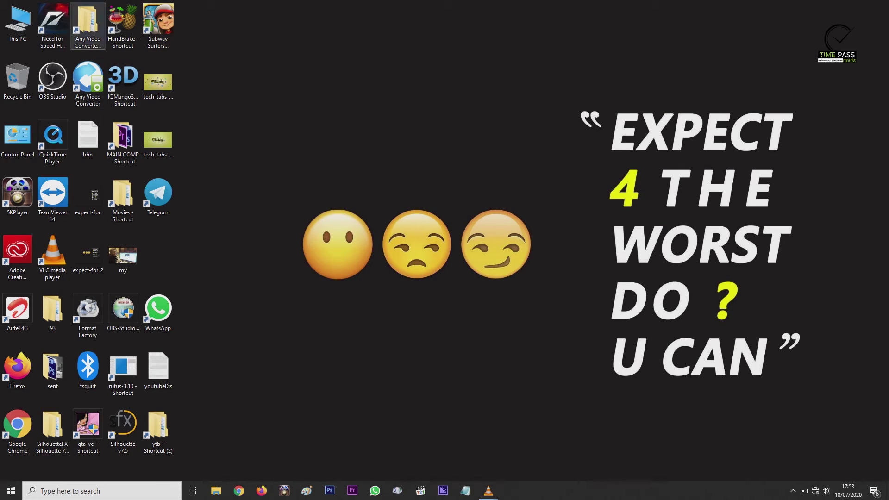
- Open the sent folder from the desktop
double_click(52, 368)
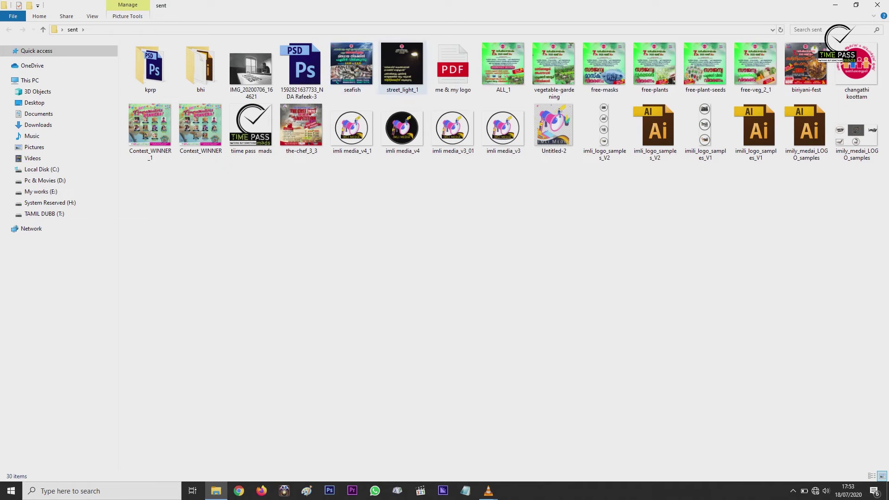
- Open an image from the sent folder in Photos
key("Return")
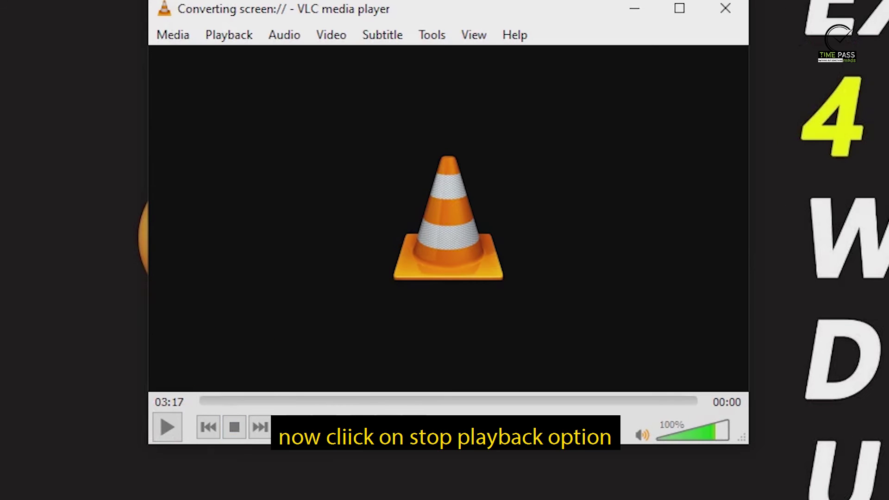
- Stop the screen recording in VLC media player and close the player
left_click(234, 427)
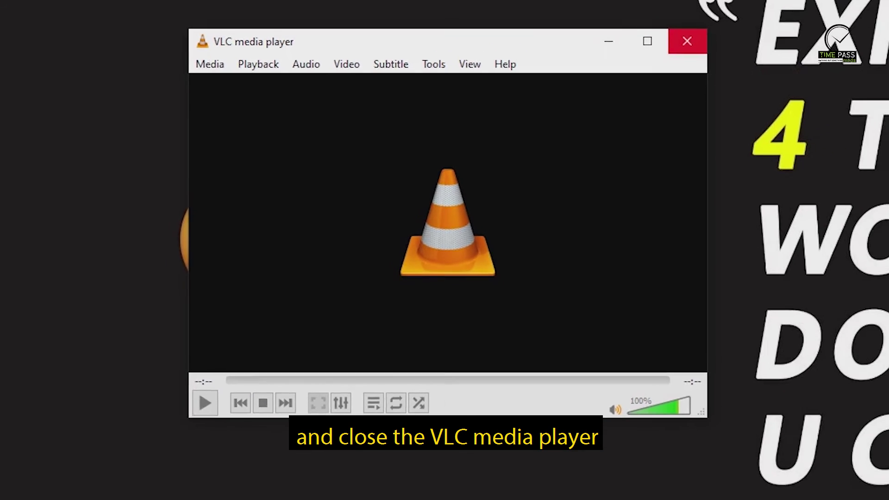
left_click(720, 12)
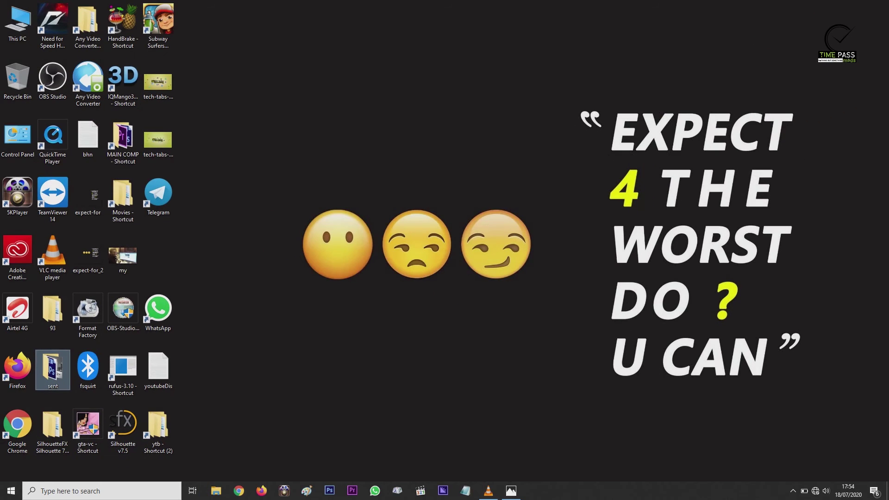
- Open the VLC_screen_records folder inside the user's profile folder on Local Disk (C:)
left_click(17, 23)
double_click(18, 23)
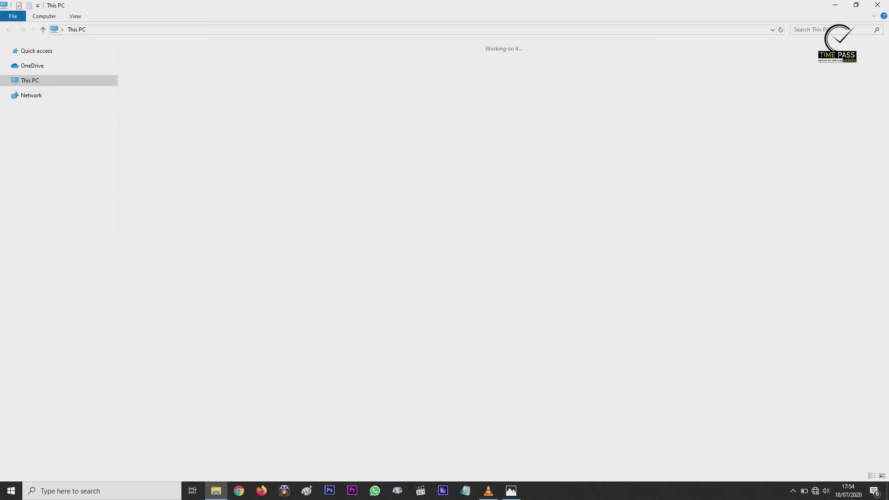
double_click(169, 129)
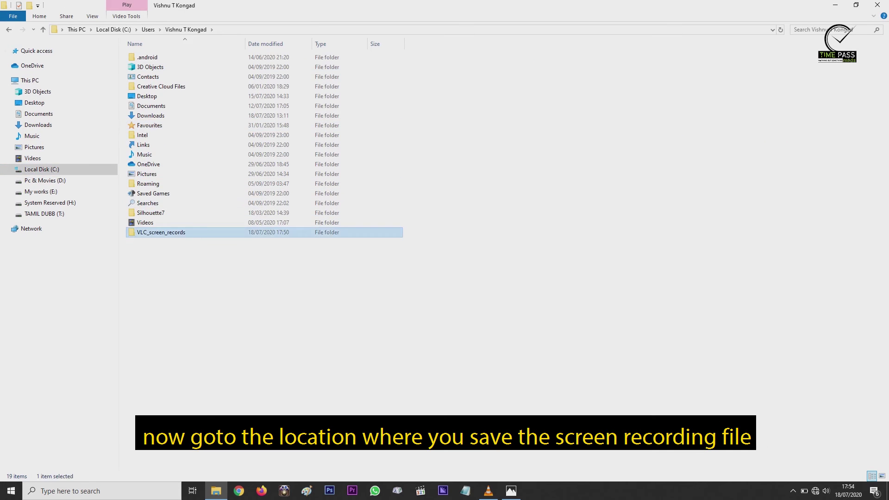
double_click(160, 232)
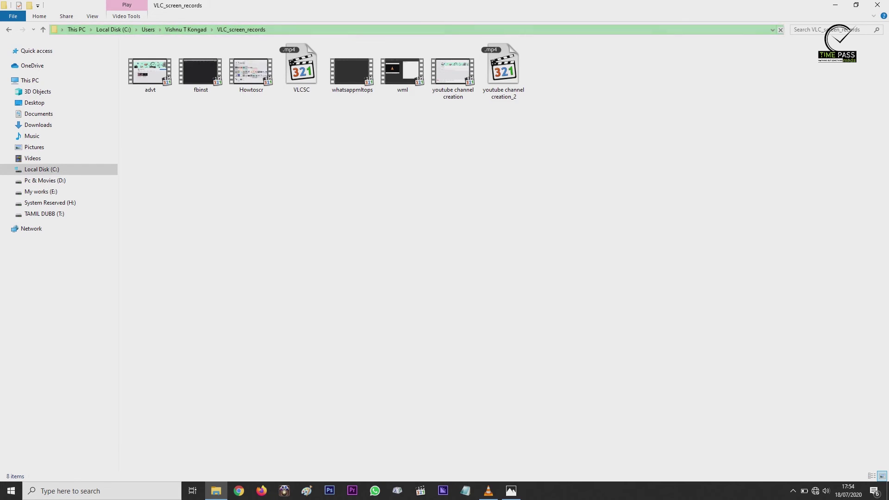
- Play the Howtoscr recording, skip through its beginning, middle and end to check it, and close the video
left_click(251, 72)
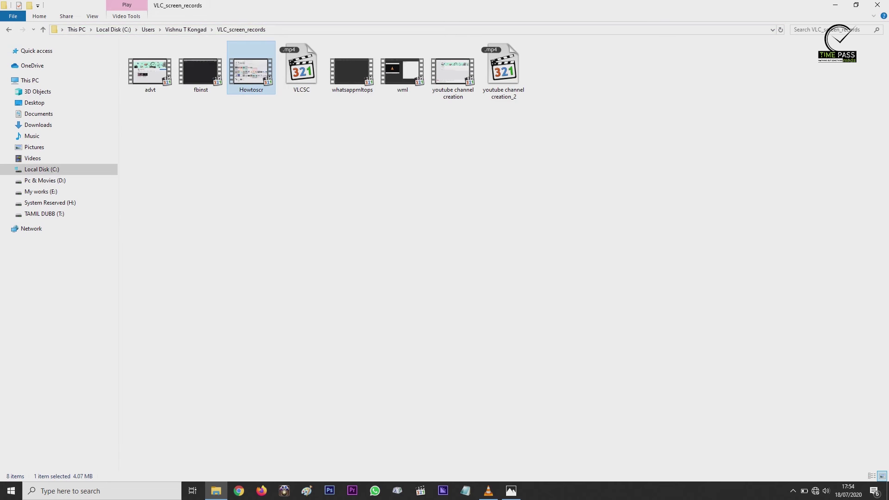
key("Return")
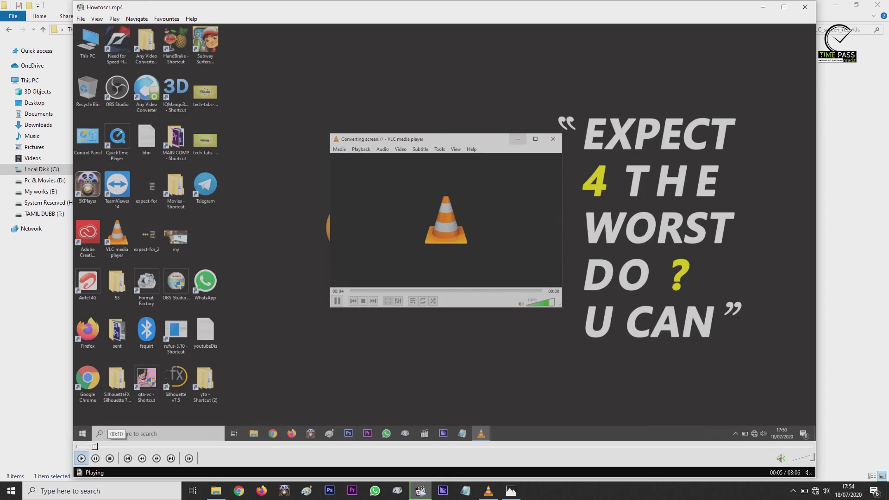
left_click(149, 447)
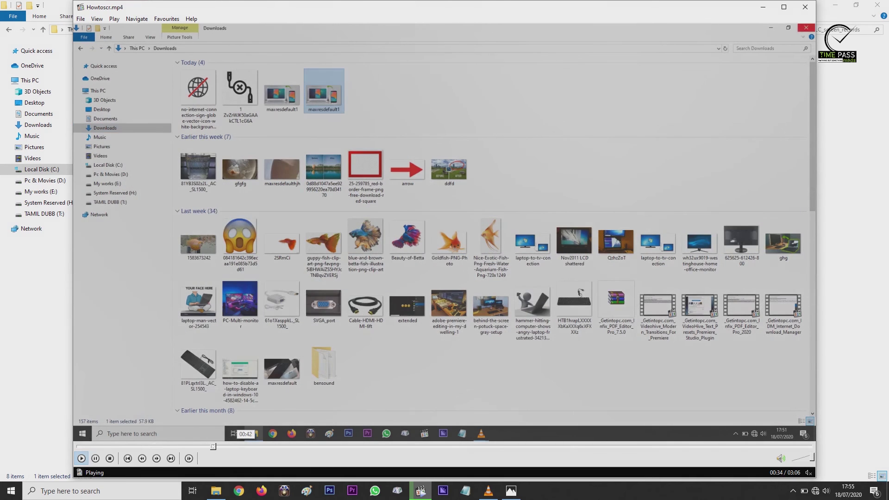
left_click(305, 446)
left_click_drag(305, 447, 731, 447)
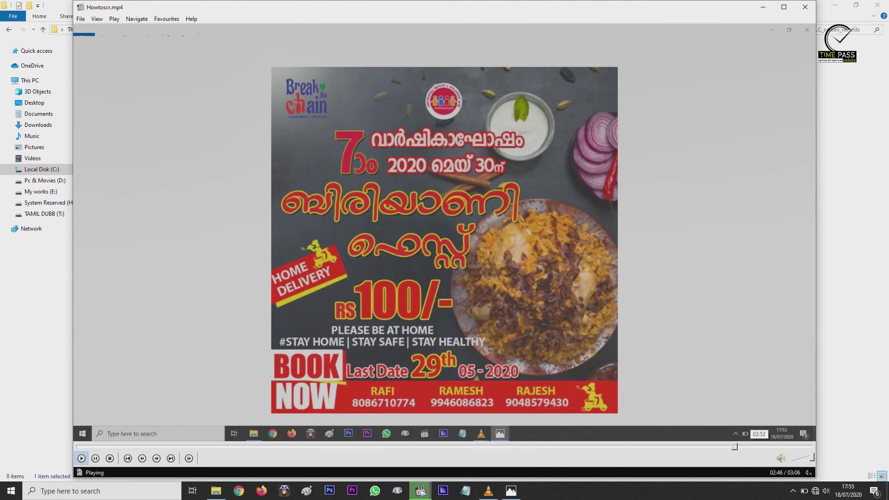
left_click(756, 446)
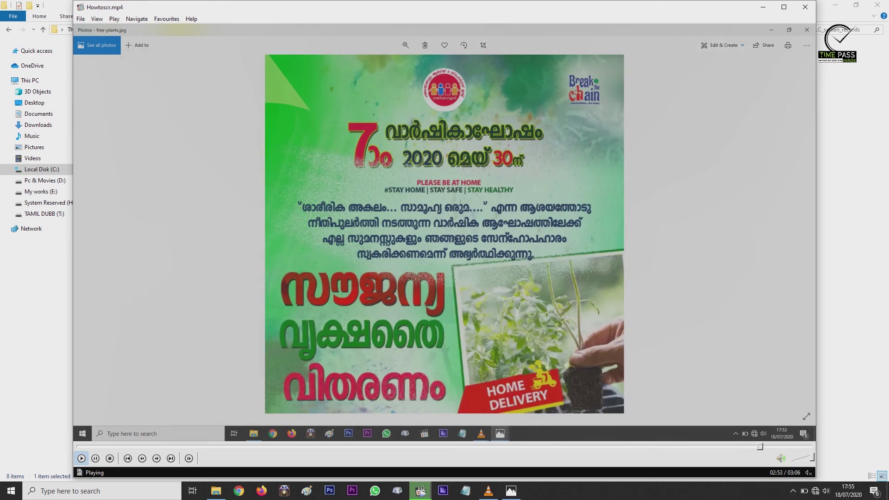
left_click(150, 446)
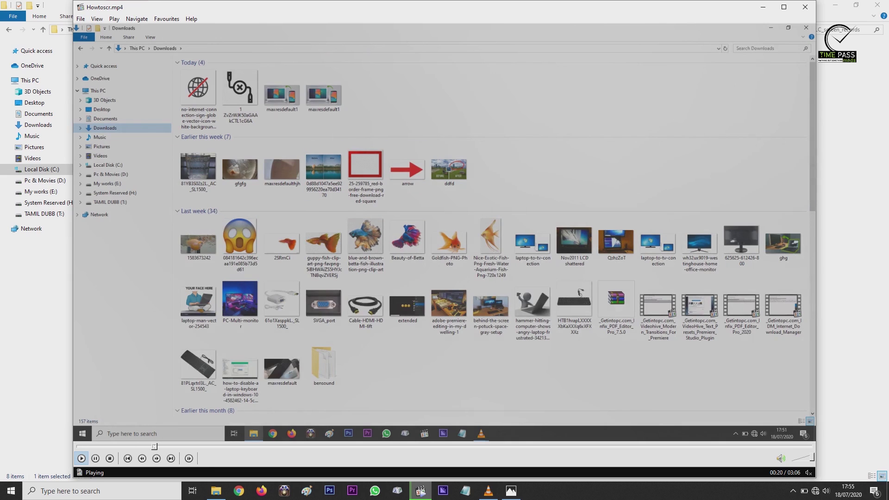
left_click(805, 7)
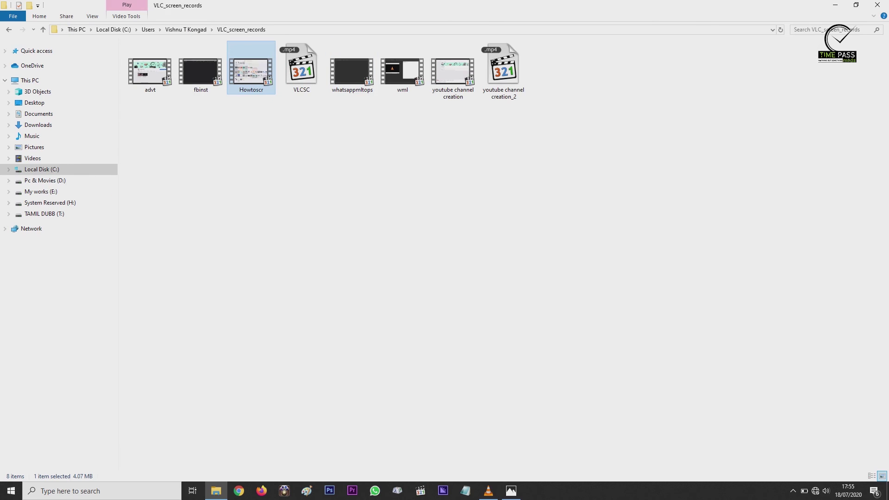
- Bring the VLC media player window that is converting the screen back to the front
left_click(489, 491)
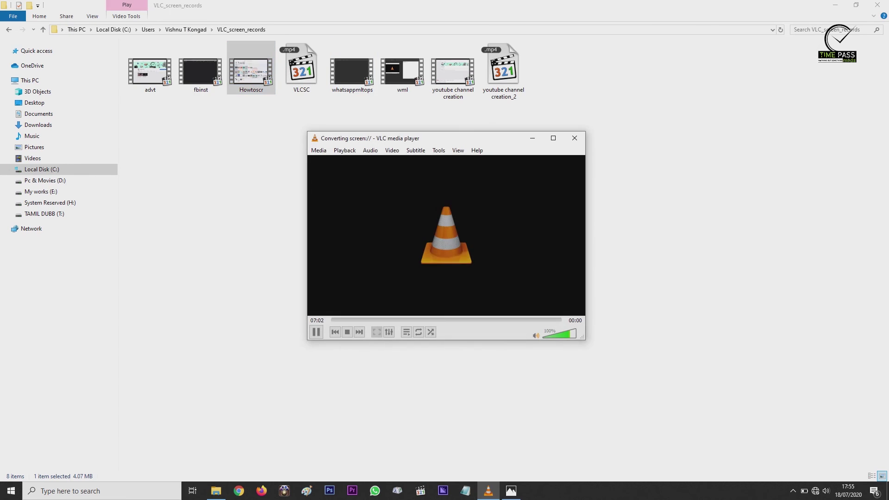